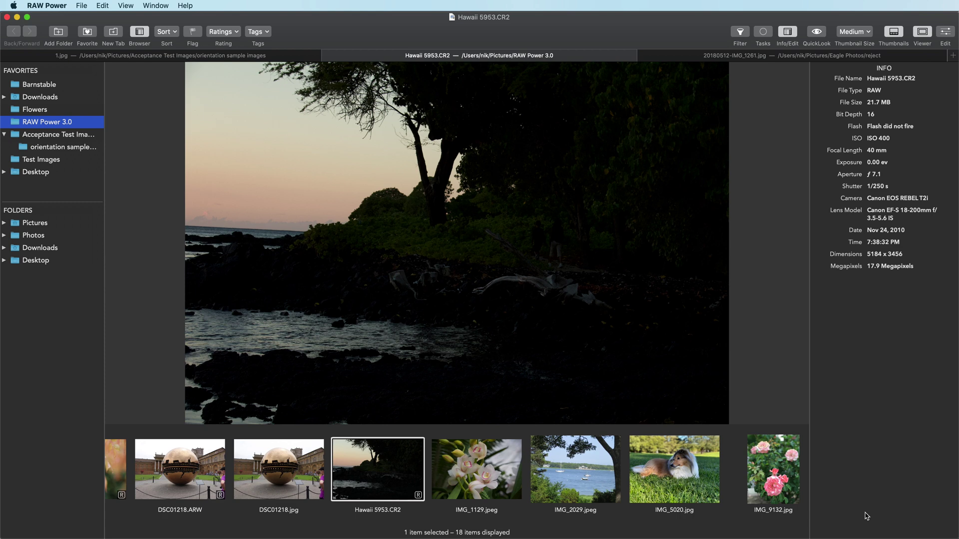
pyautogui.click(945, 32)
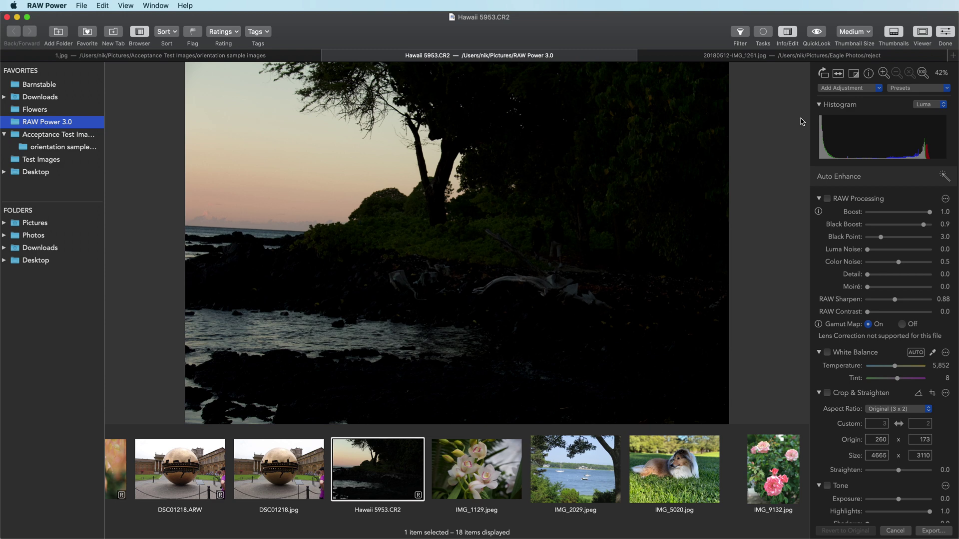
pyautogui.click(124, 6)
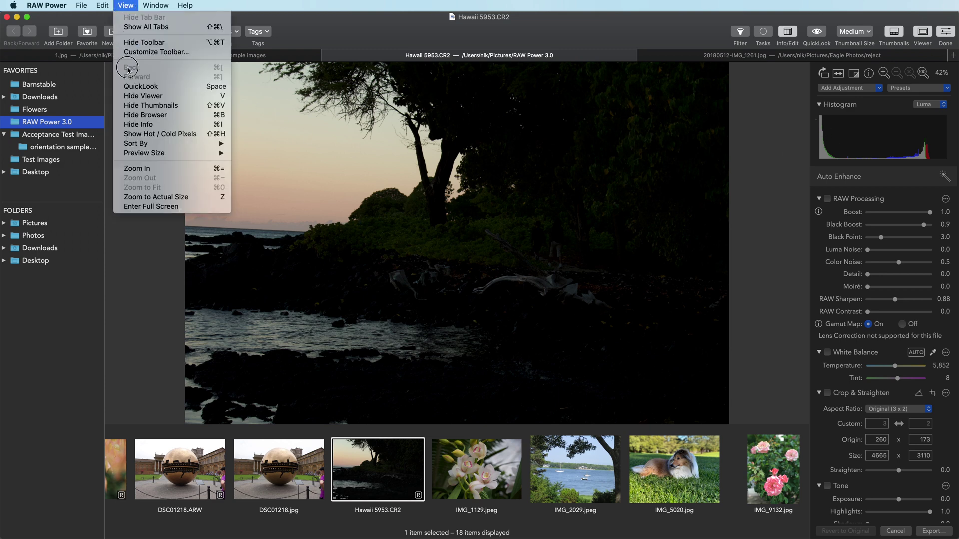
pyautogui.click(136, 134)
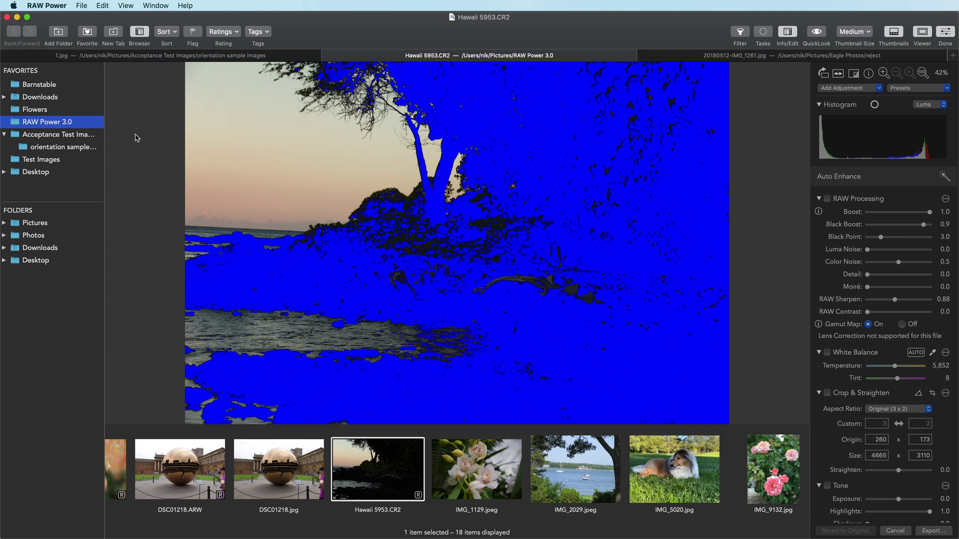
pyautogui.click(126, 5)
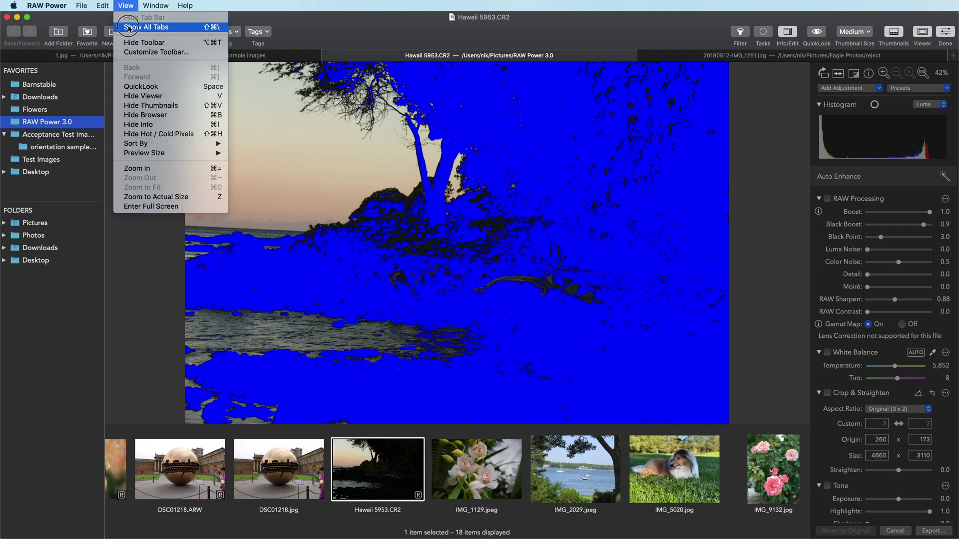
pyautogui.click(139, 135)
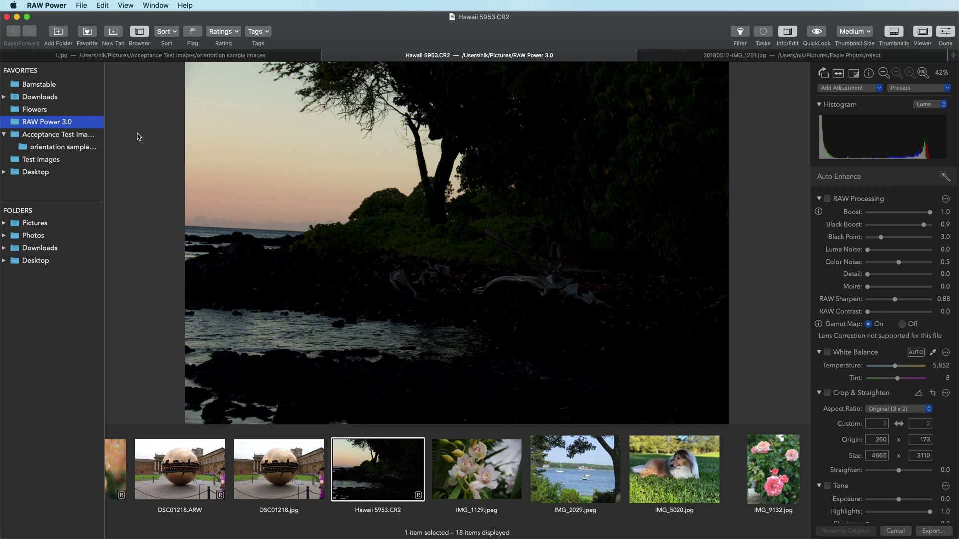
# - Collapse Crop & Straighten and White Balance, then raise Tone Exposure to 3.0
pyautogui.click(819, 393)
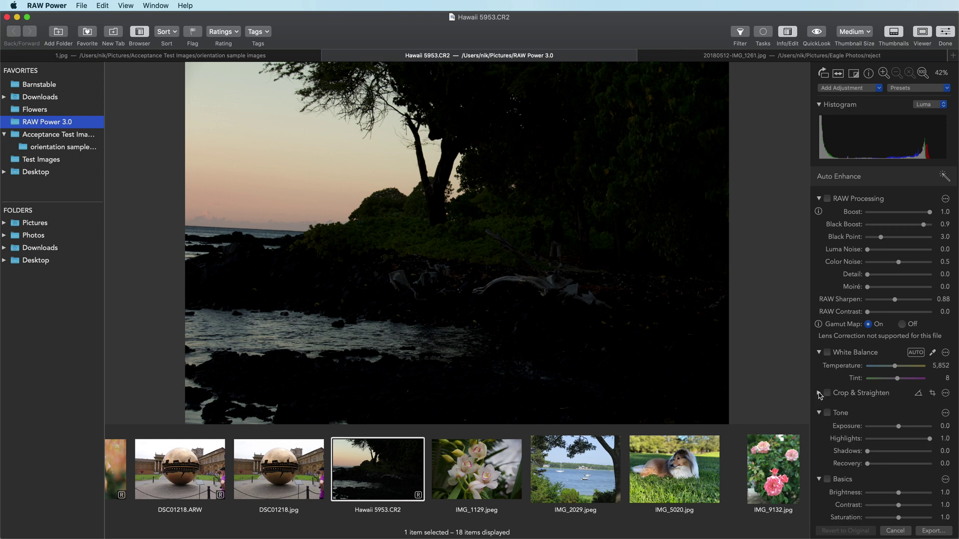
pyautogui.click(819, 353)
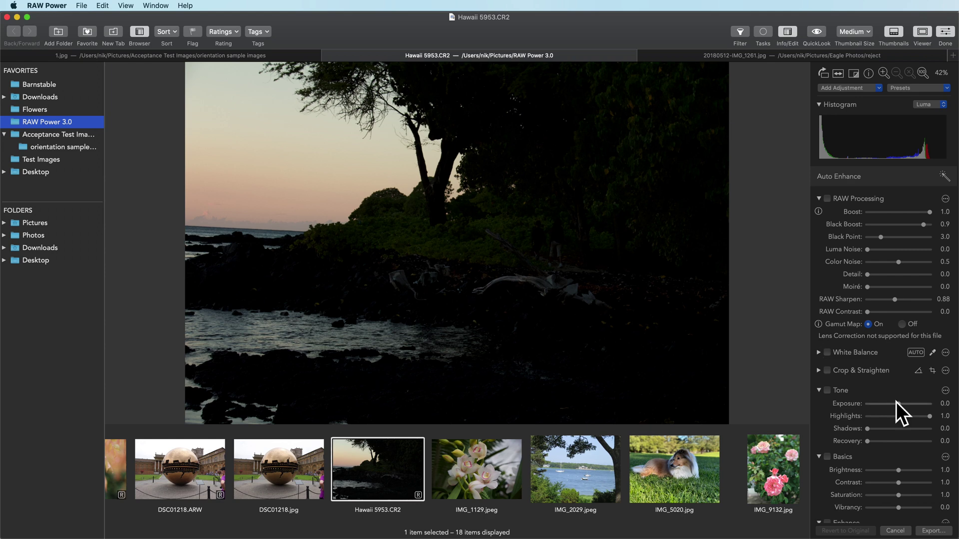
pyautogui.moveTo(899, 403); pyautogui.dragTo(930, 403)
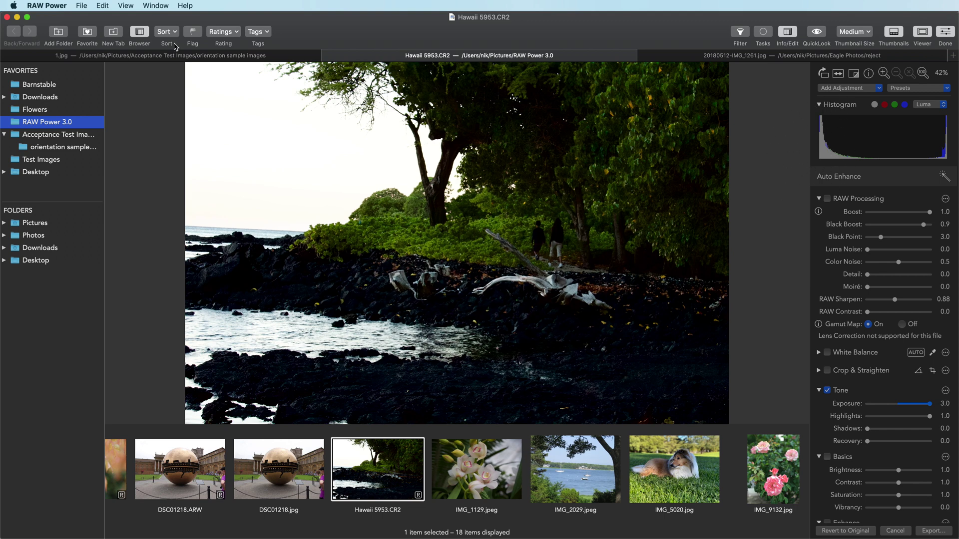
# - Show the hot/cold pixel clipping overlay, then hide it again
pyautogui.click(126, 5)
pyautogui.click(133, 134)
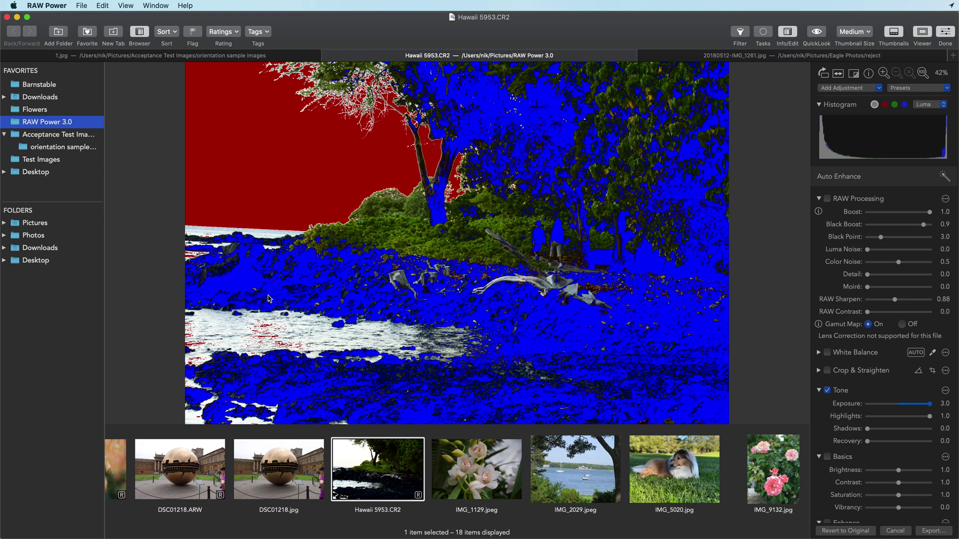
pyautogui.click(129, 6)
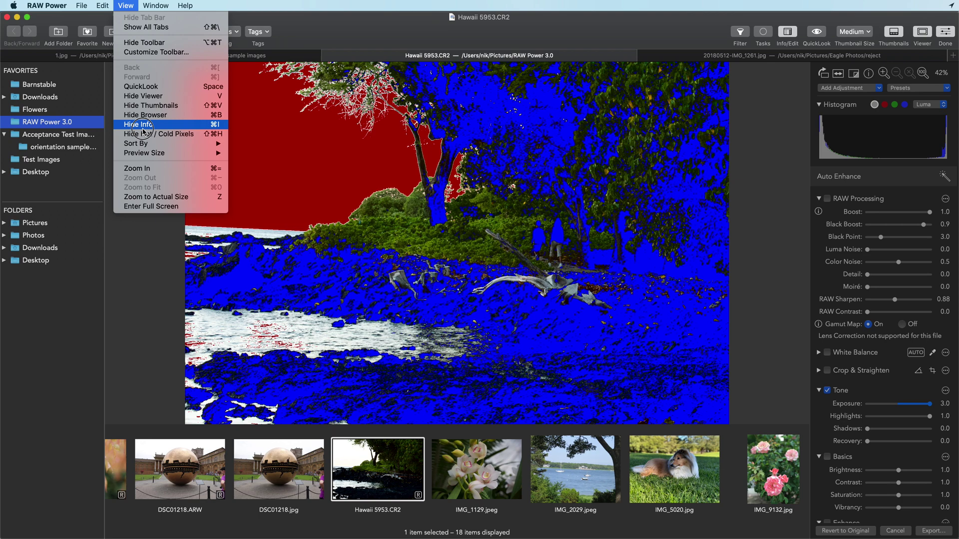
pyautogui.click(145, 135)
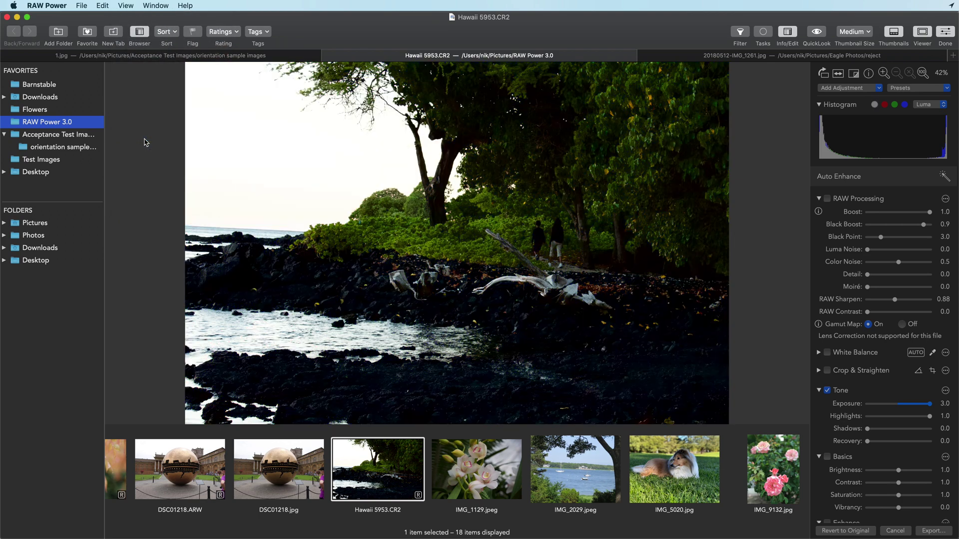
# - Reset Exposure to 0.0, try raising Shadows, then undo back to the original dark photo
pyautogui.doubleClick(929, 403)
pyautogui.moveTo(868, 429); pyautogui.dragTo(918, 432)
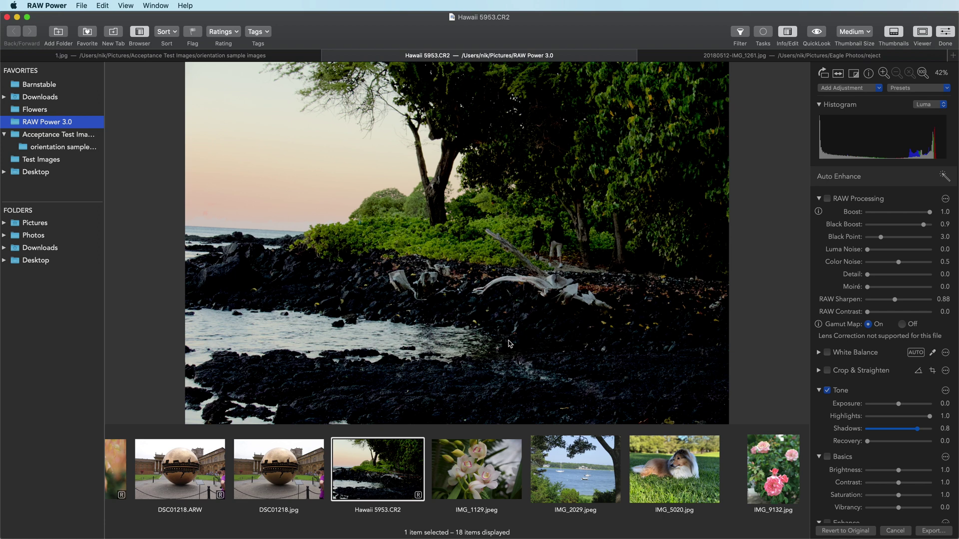
pyautogui.press('super+z')
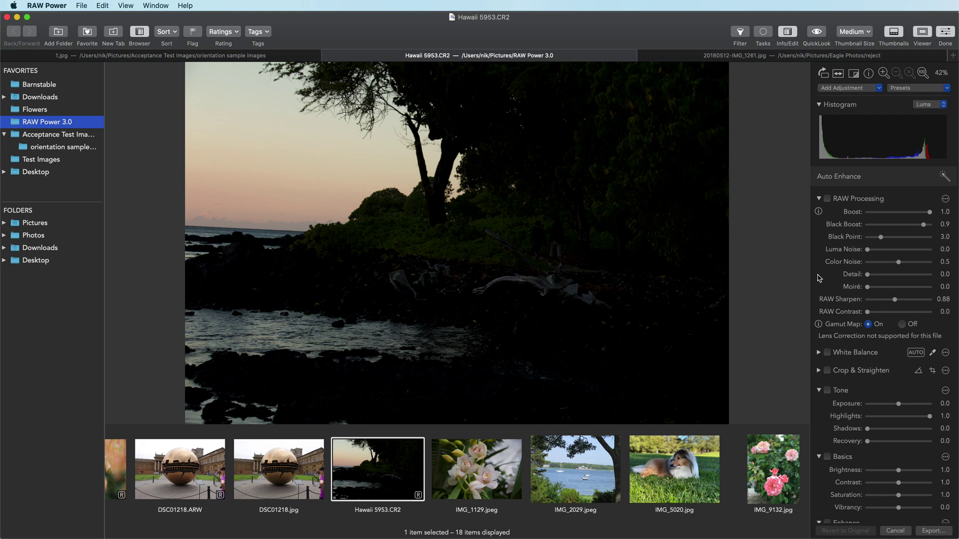
# - Lower the RAW Processing Black Point to -3.0, then bring it back to about -0.8
pyautogui.click(882, 241)
pyautogui.moveTo(881, 240); pyautogui.dragTo(847, 245)
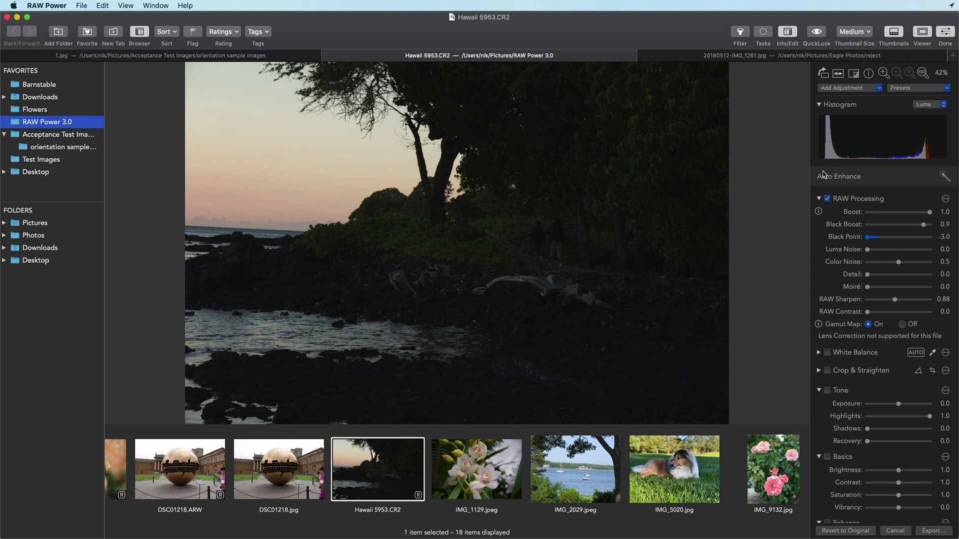
pyautogui.click(867, 238)
pyautogui.moveTo(867, 238); pyautogui.dragTo(872, 238)
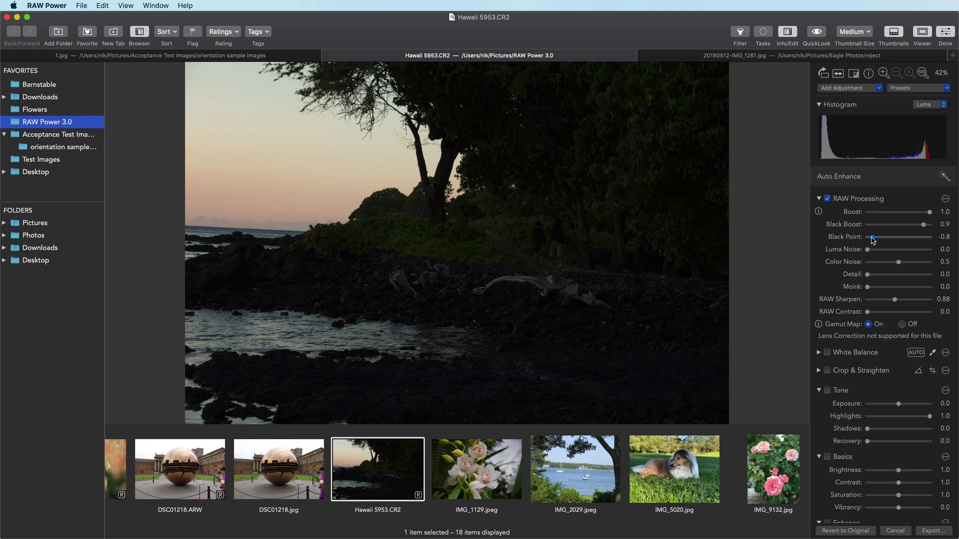
# - Show the hot/cold pixel clipping overlay, then hide it again
pyautogui.click(134, 6)
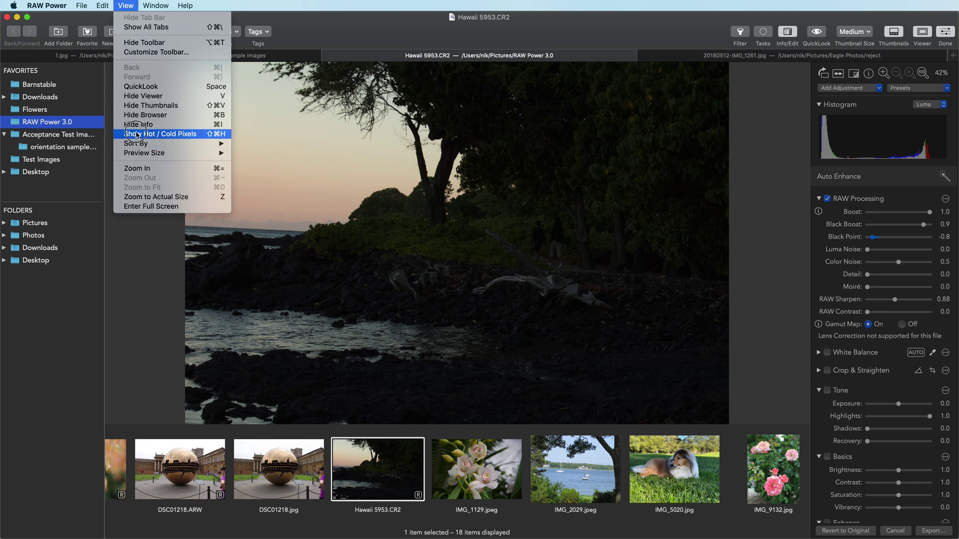
pyautogui.click(136, 134)
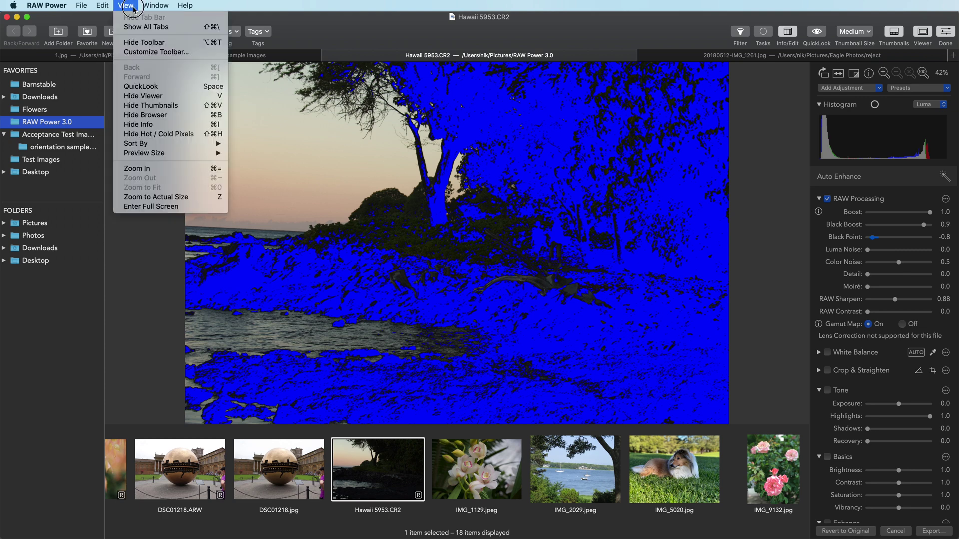
pyautogui.click(134, 134)
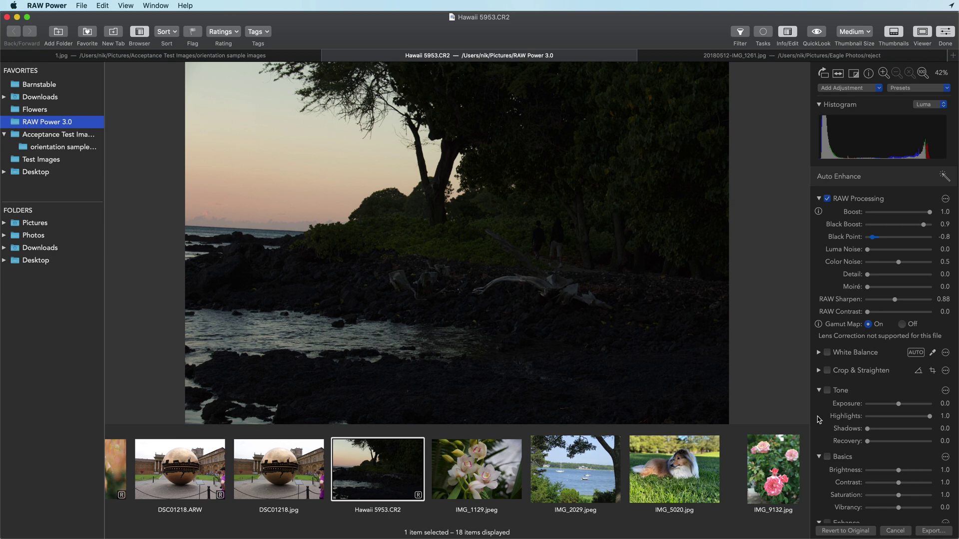
# - Try raising Exposure to about 1.0, then reset it to 0.0
pyautogui.scroll(-5, 818, 419)
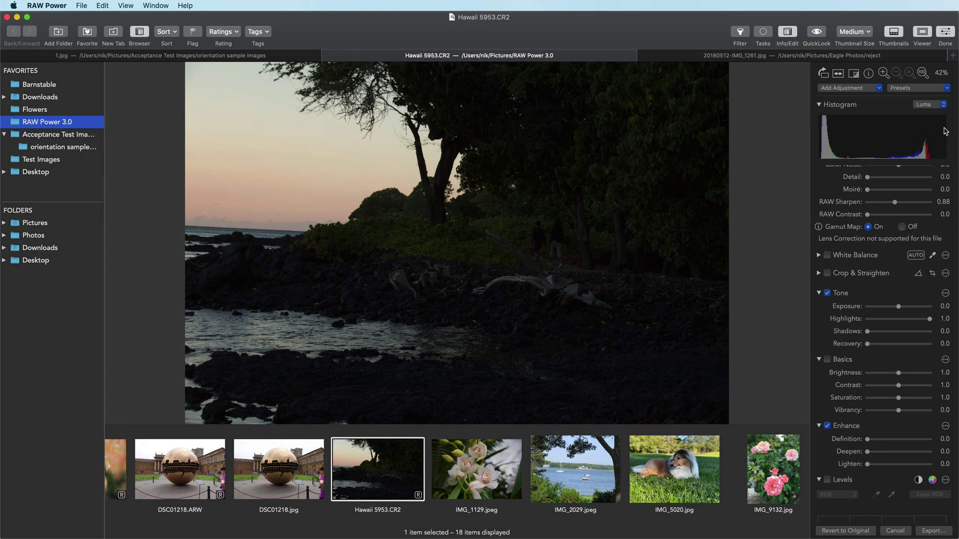
pyautogui.scroll(-1, 818, 336)
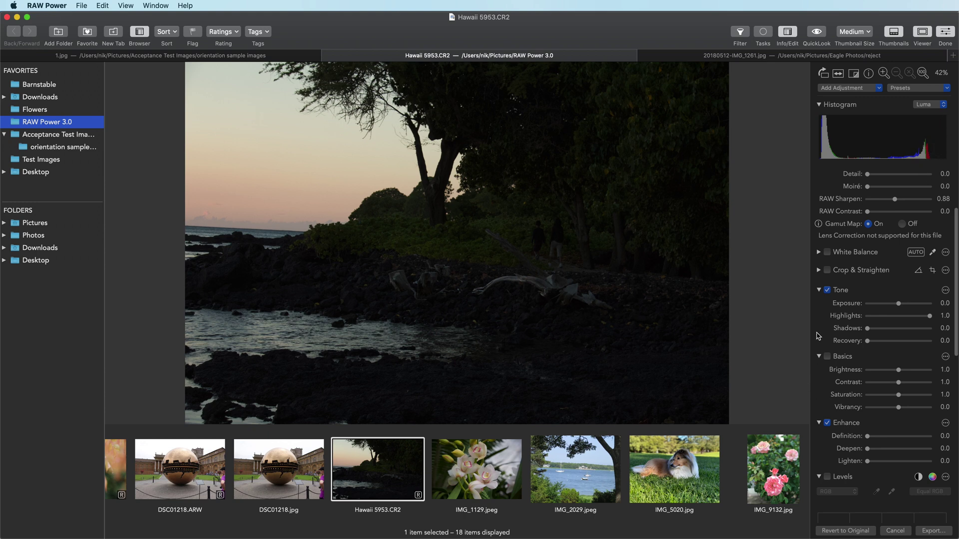
pyautogui.scroll(-5, 818, 337)
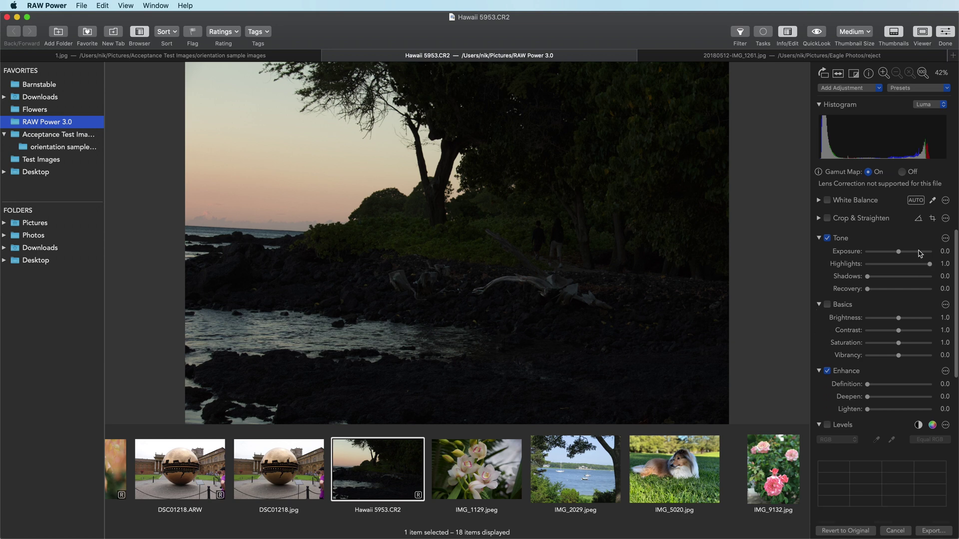
pyautogui.moveTo(899, 251); pyautogui.dragTo(912, 255)
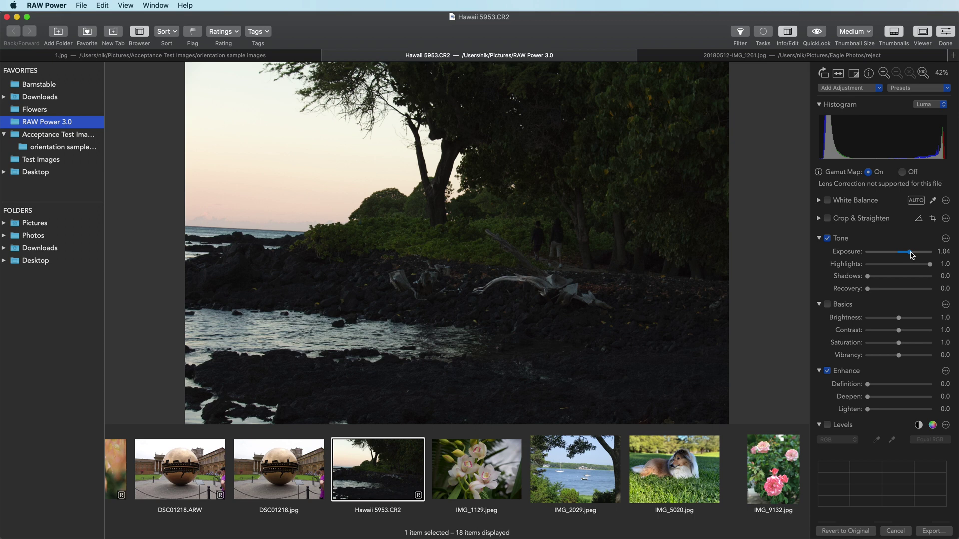
pyautogui.doubleClick(912, 254)
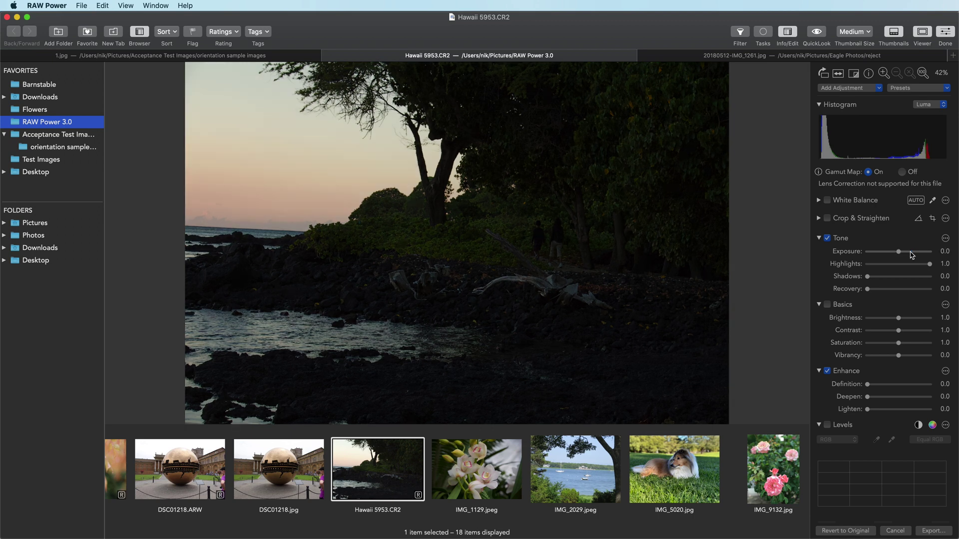
# - Turn on auto Levels, raise Enhance Lighten to 0.48 and lift Shadows to 0.2
pyautogui.click(827, 425)
pyautogui.click(918, 425)
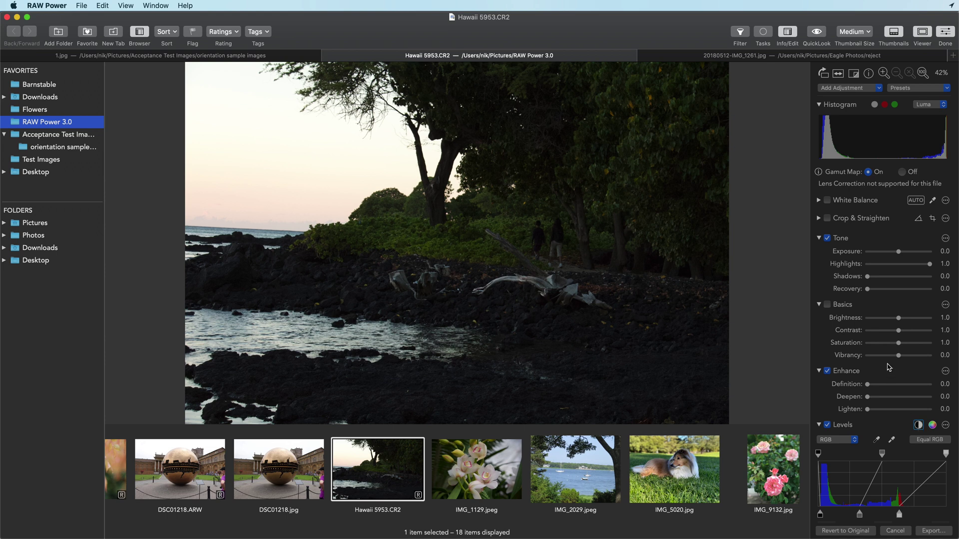
pyautogui.moveTo(867, 409); pyautogui.dragTo(899, 411)
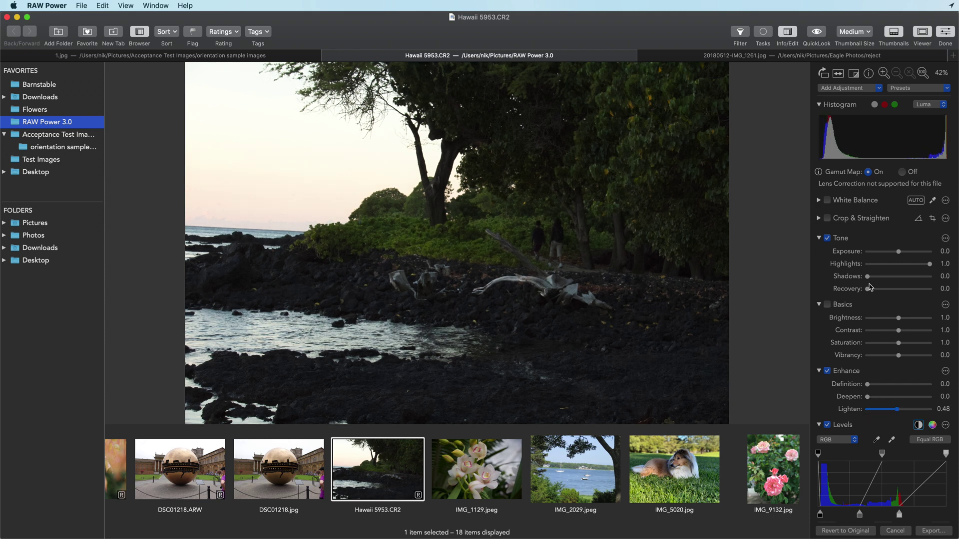
pyautogui.moveTo(869, 281); pyautogui.dragTo(902, 253)
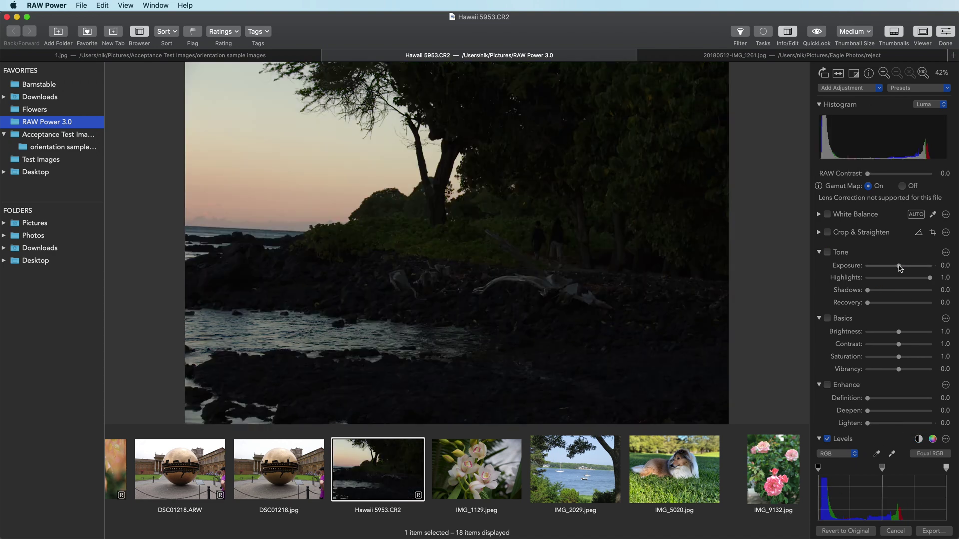
# - Set Exposure to 1.31, Lighten to 0.48, Brightness to 1.14 and Contrast to 1.11
pyautogui.moveTo(898, 266); pyautogui.dragTo(913, 269)
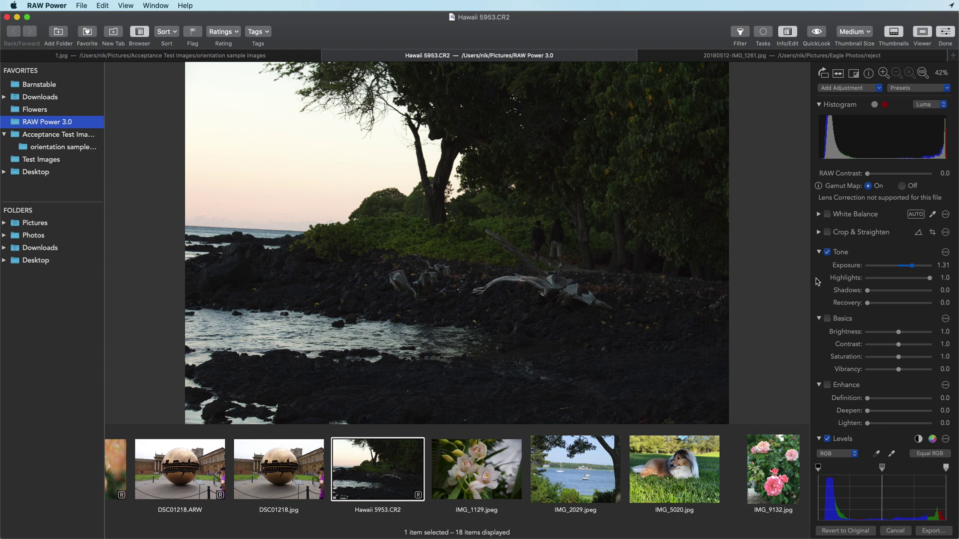
pyautogui.scroll(5, 816, 281)
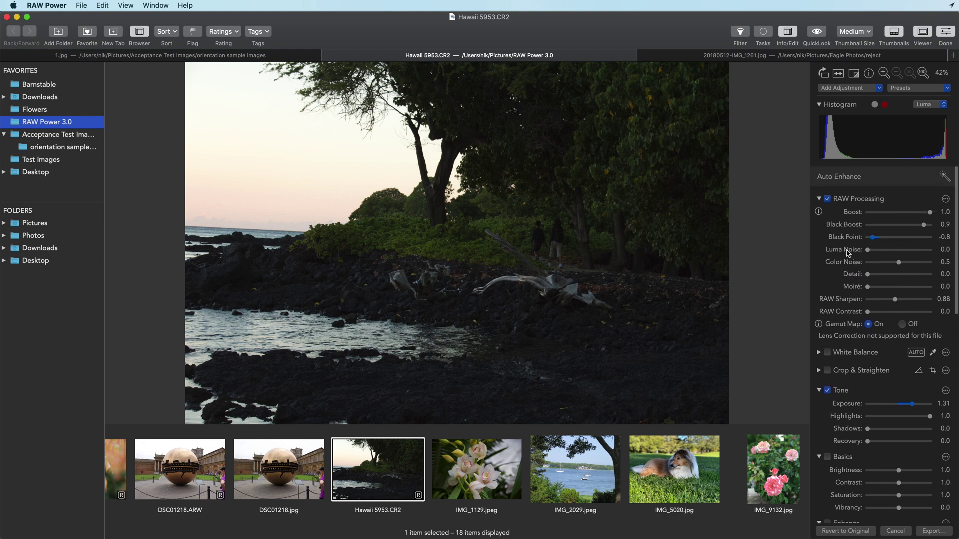
pyautogui.scroll(-7, 816, 274)
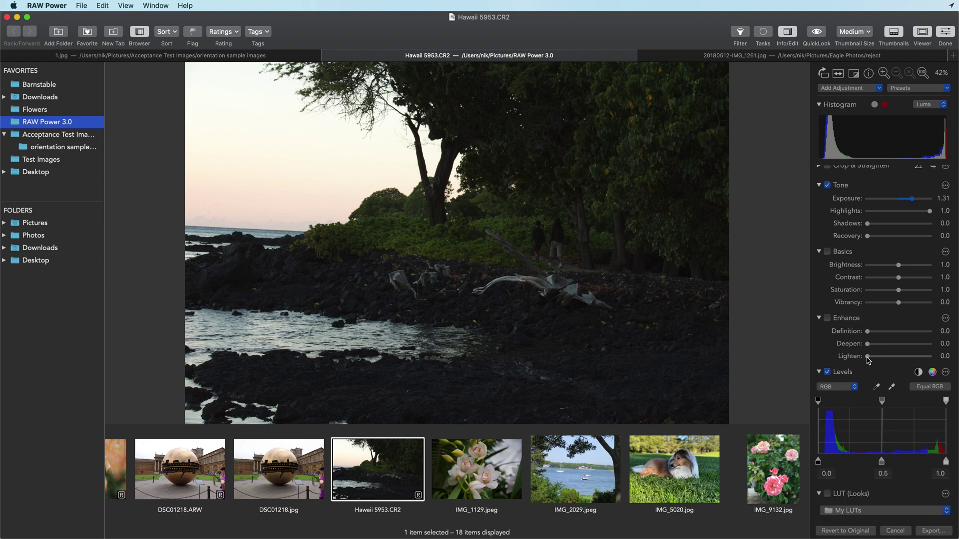
pyautogui.moveTo(867, 357); pyautogui.dragTo(897, 358)
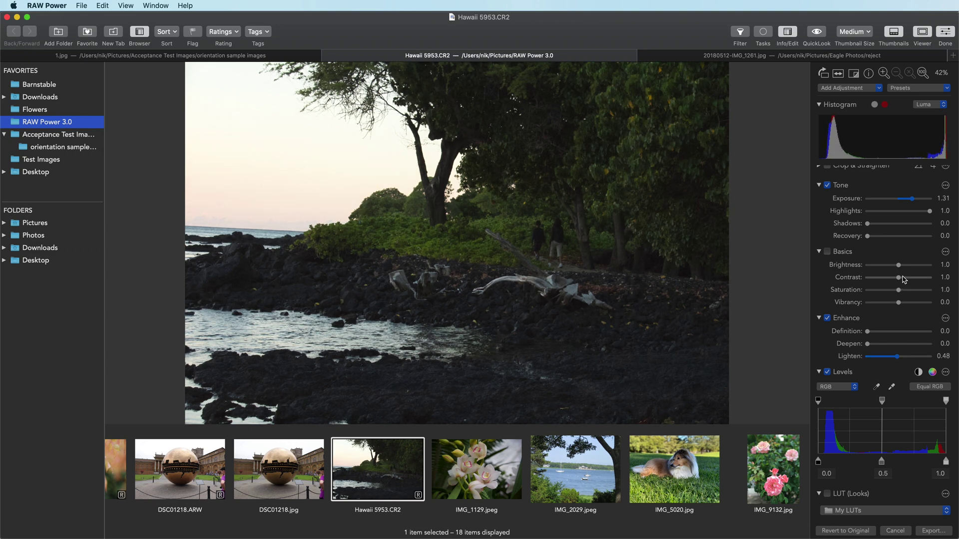
pyautogui.moveTo(899, 265); pyautogui.dragTo(909, 269)
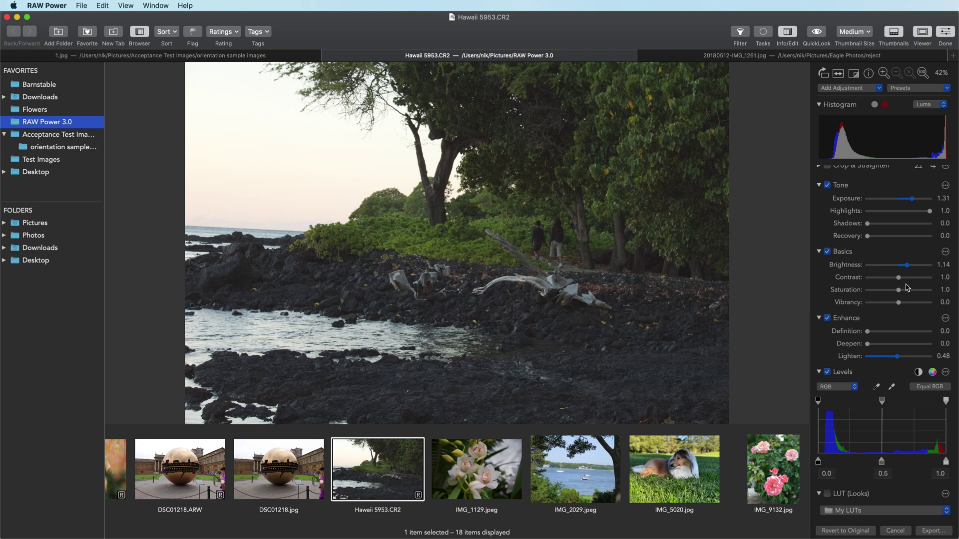
pyautogui.moveTo(899, 277); pyautogui.dragTo(906, 281)
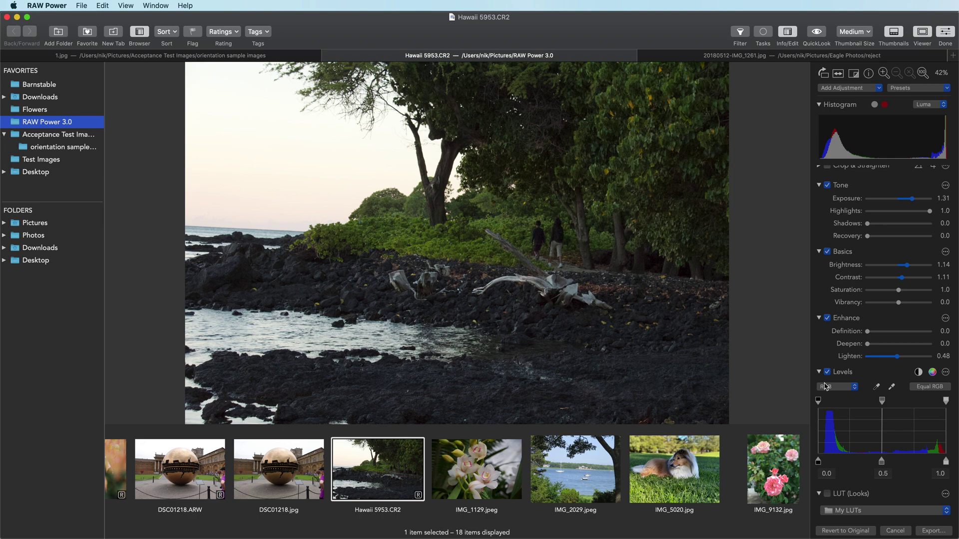
# - Undo Contrast back to 1.0 and auto-set Levels to black 0.04, midpoint 0.5, white 0.96
pyautogui.press('super+z')
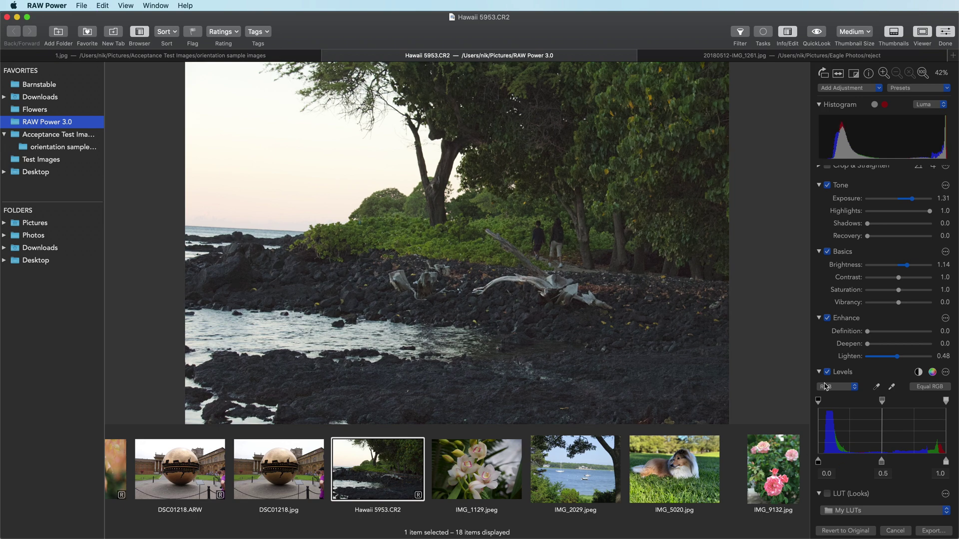
pyautogui.click(918, 372)
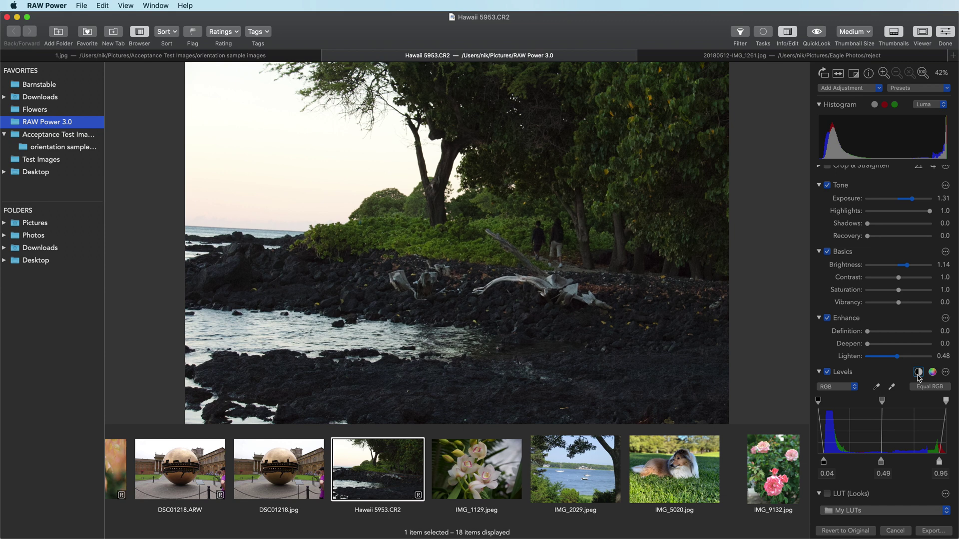
pyautogui.moveTo(939, 466); pyautogui.dragTo(941, 464)
pyautogui.moveTo(824, 463); pyautogui.dragTo(826, 466)
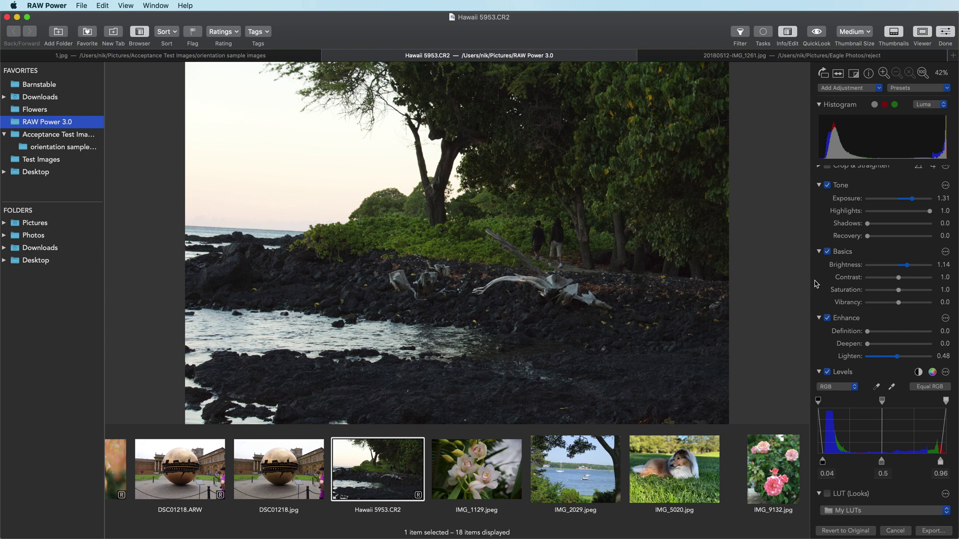
# - Lift Shadows to 0.17 and Brightness to 1.18
pyautogui.scroll(3, 816, 284)
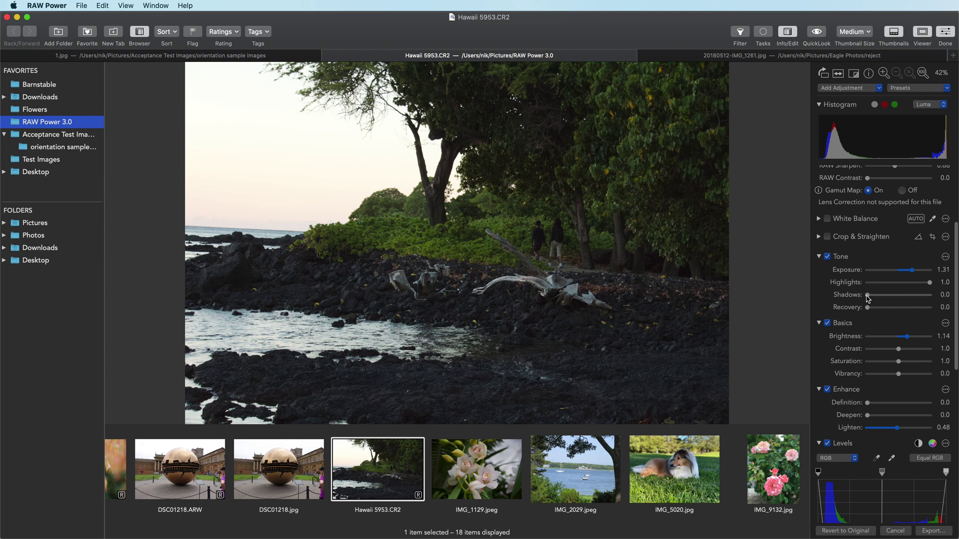
pyautogui.moveTo(867, 299); pyautogui.dragTo(879, 298)
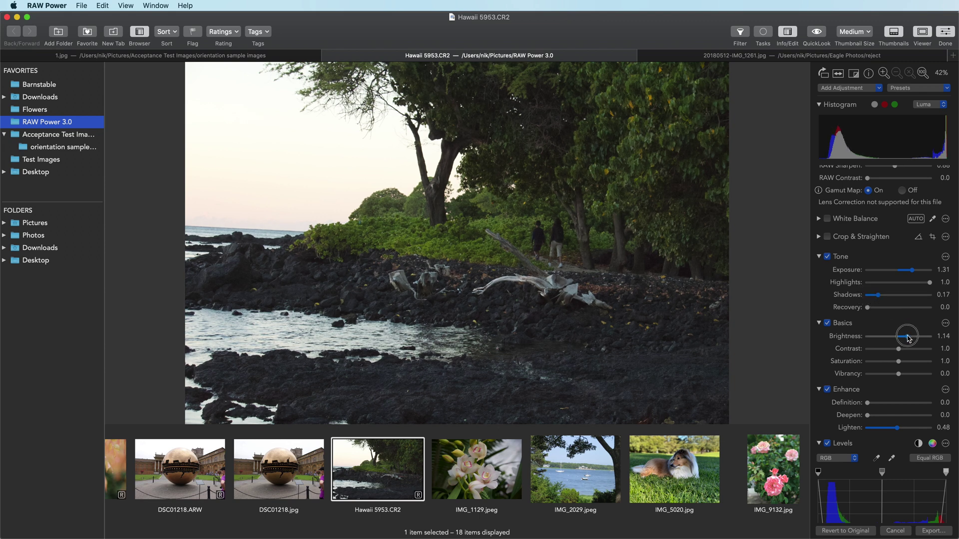
pyautogui.moveTo(907, 336); pyautogui.dragTo(911, 338)
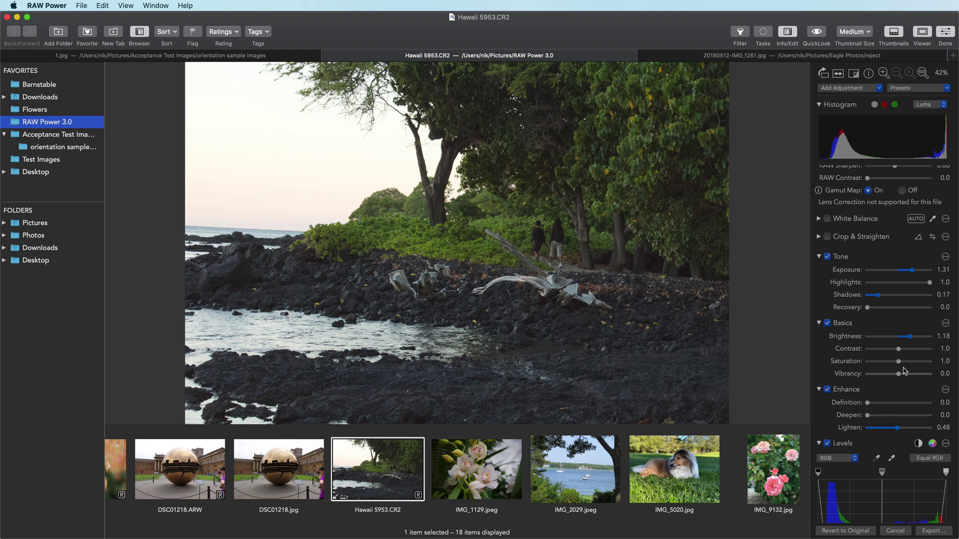
# - Adjust the Levels handles to black 0.05, midpoint 0.52 and white 0.99
pyautogui.scroll(-3, 877, 462)
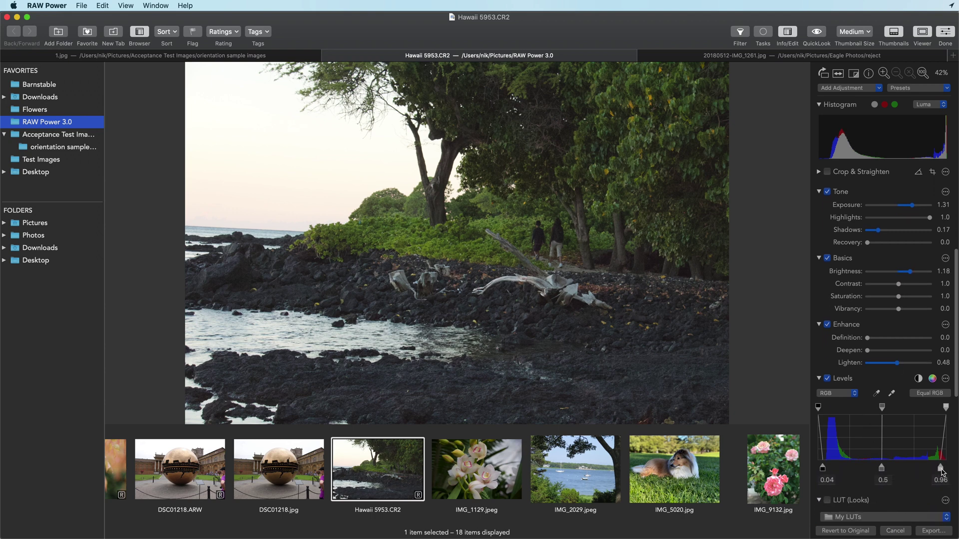
pyautogui.moveTo(941, 470); pyautogui.dragTo(941, 470)
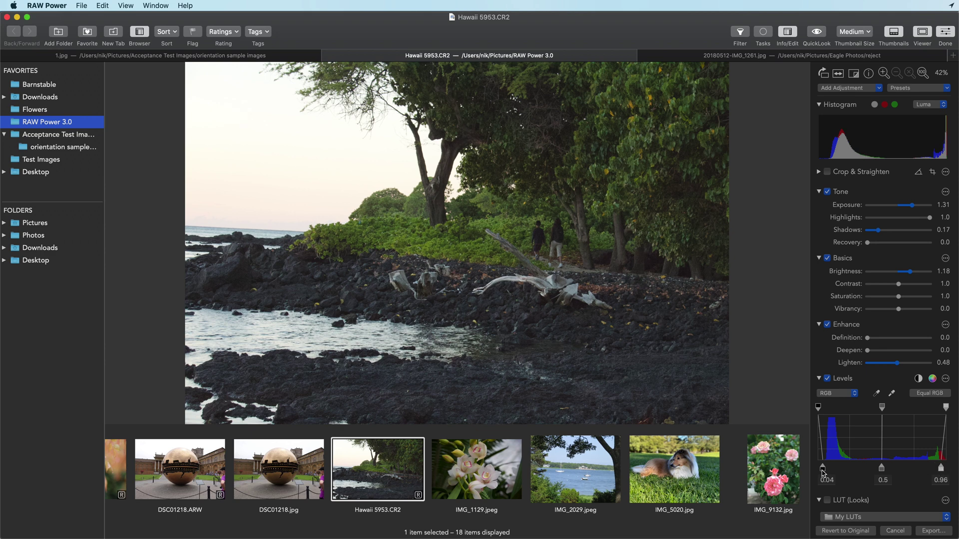
pyautogui.moveTo(822, 469); pyautogui.dragTo(825, 472)
pyautogui.moveTo(941, 470); pyautogui.dragTo(936, 469)
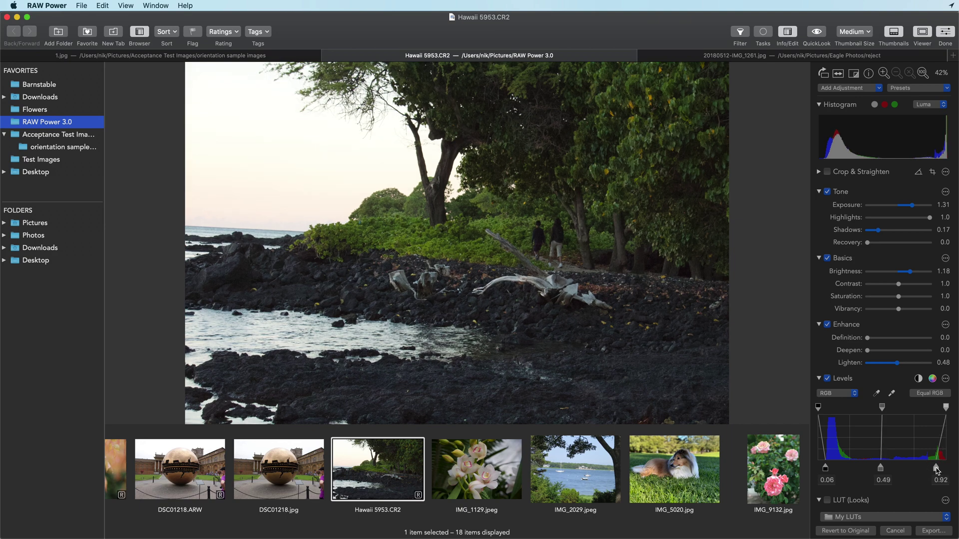
pyautogui.press('super+z')
pyautogui.press('super+z')
pyautogui.press('super+z')
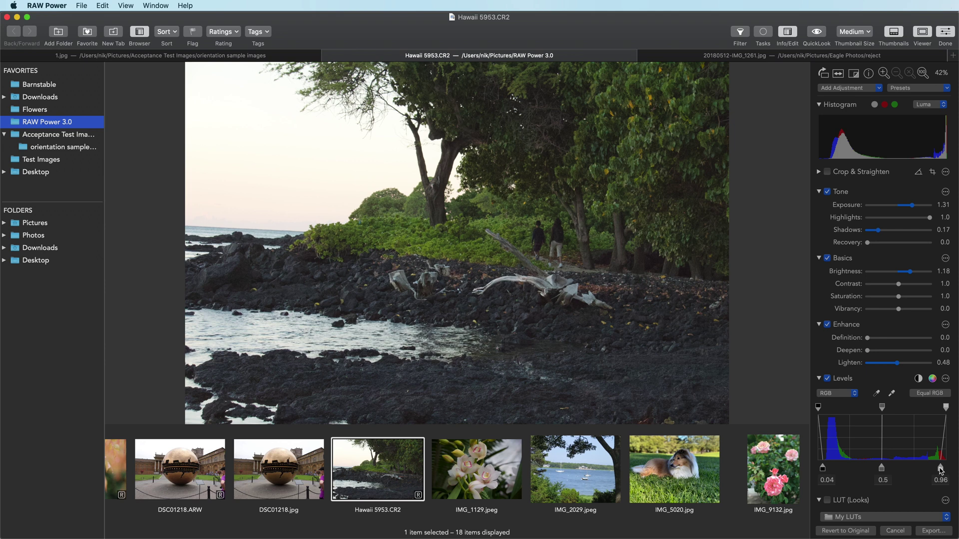
pyautogui.moveTo(940, 469); pyautogui.dragTo(944, 470)
pyautogui.moveTo(823, 470); pyautogui.dragTo(825, 473)
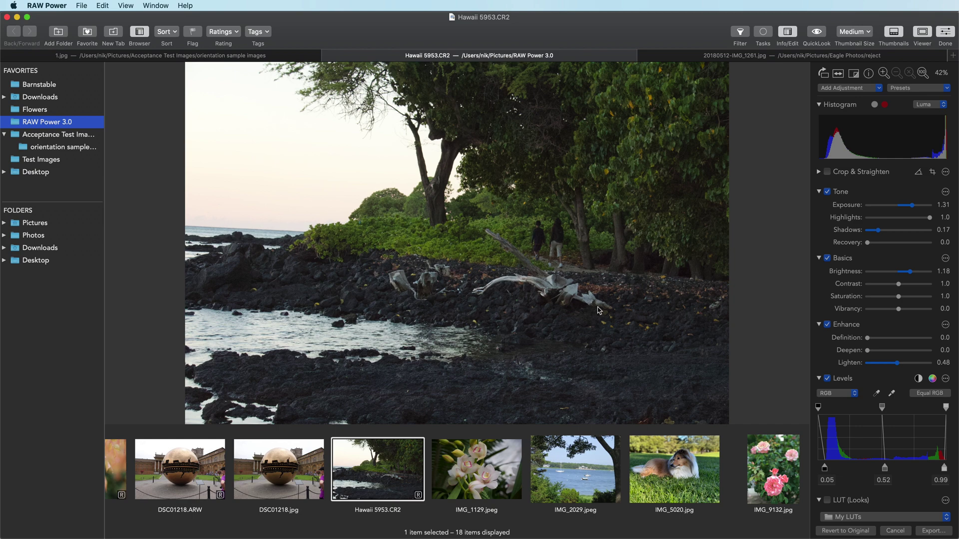
pyautogui.click(854, 74)
pyautogui.click(854, 75)
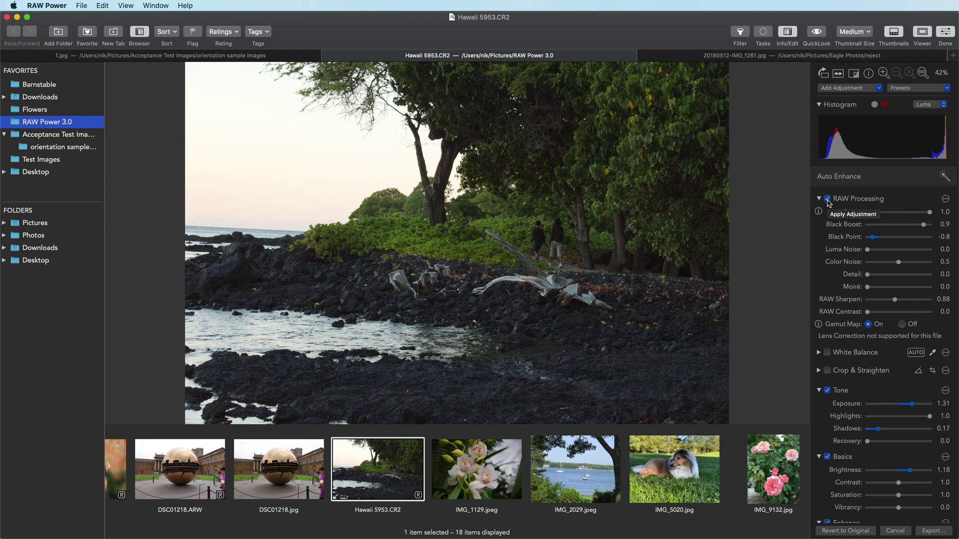
pyautogui.click(827, 199)
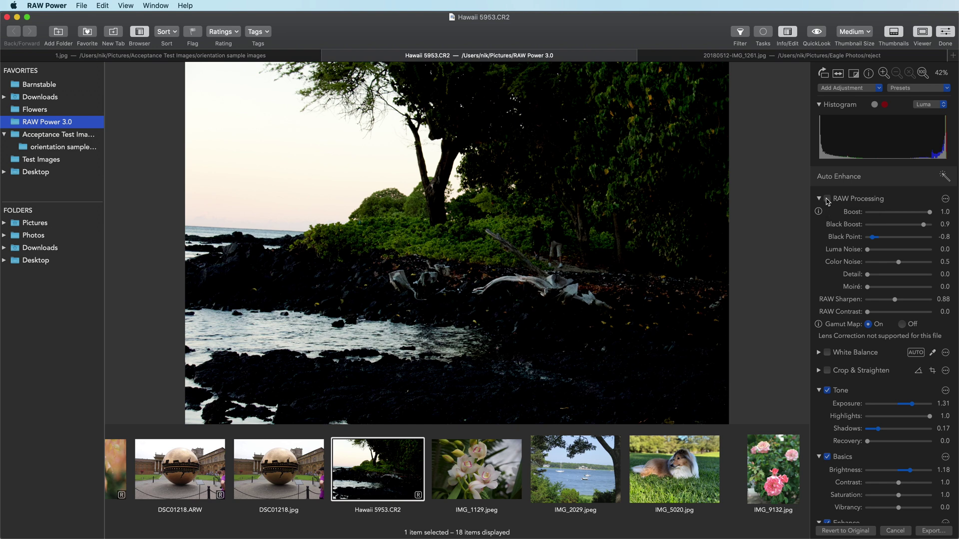
pyautogui.click(828, 200)
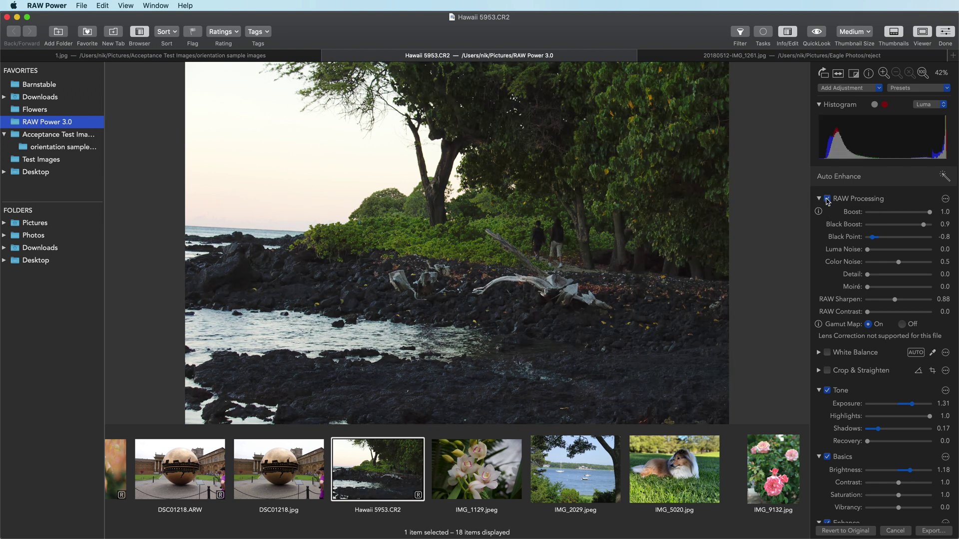